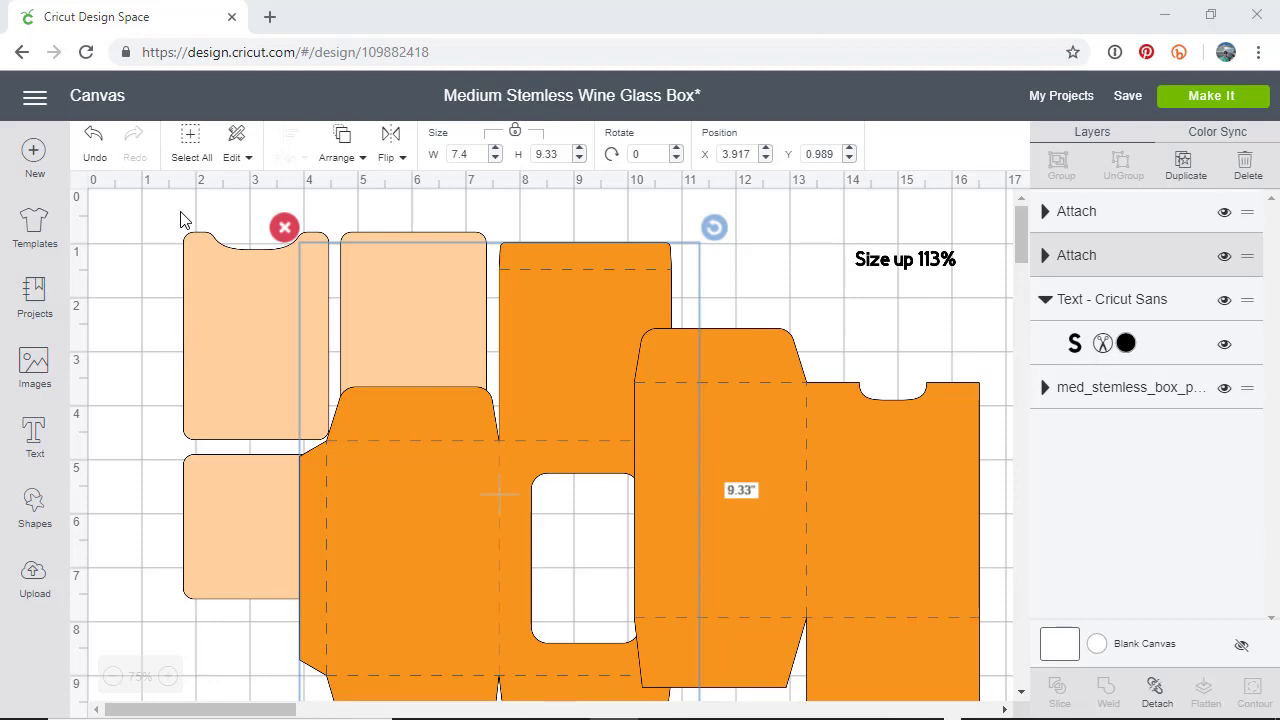
- Nudge the right-hand orange box piece slightly up and to the left
left_click(414, 463)
left_click(718, 484)
left_click_drag(718, 484, 711, 473)
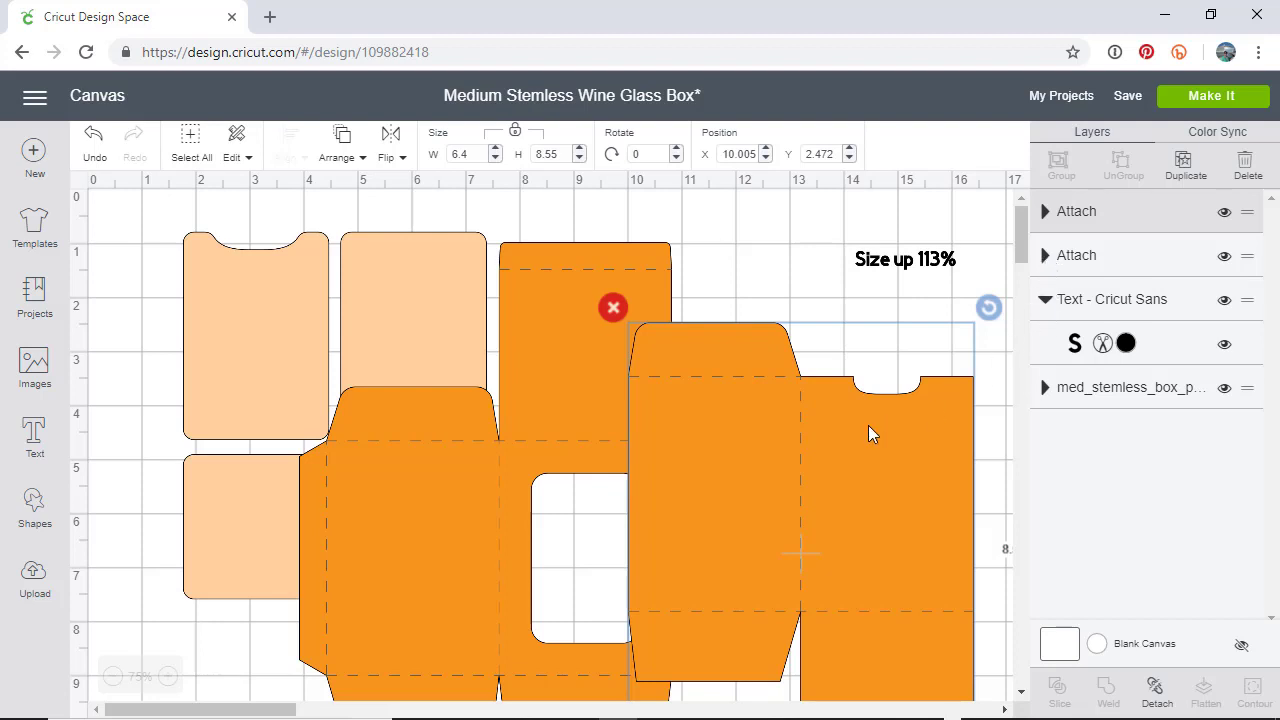
- Expand and collapse the first and second Attach groups in the Layers panel to inspect them
left_click(1046, 214)
left_click(1046, 214)
left_click(1046, 255)
left_click(1046, 255)
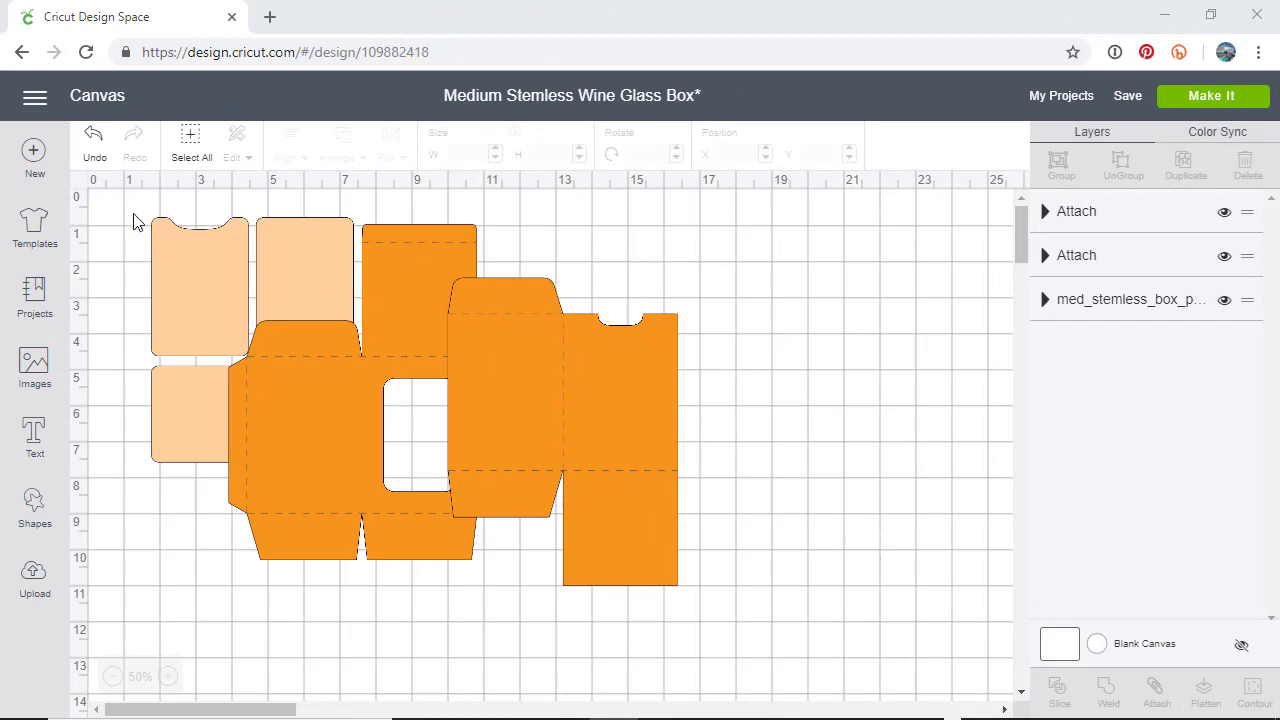
- Marquee-select all the box pieces (14.64 × 10.226 in) and switch to Calculator
left_click_drag(120, 203, 766, 620)
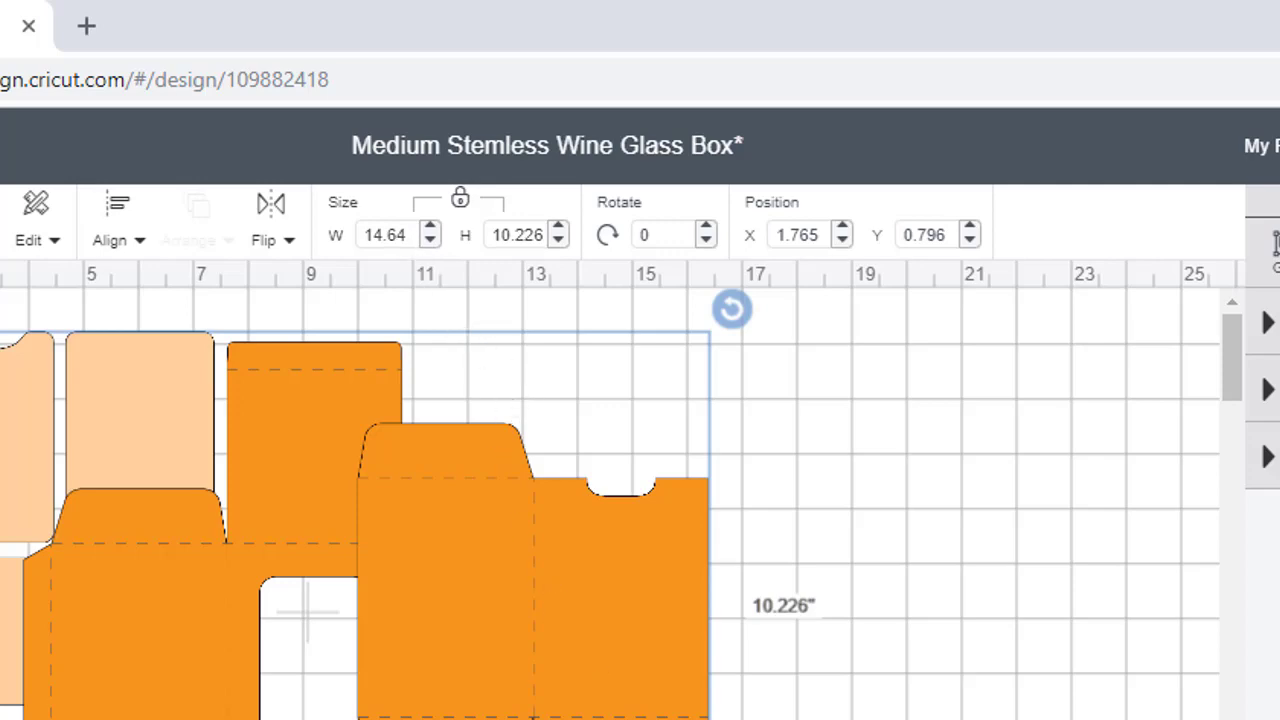
key("alt+Tab")
key("alt+Tab")
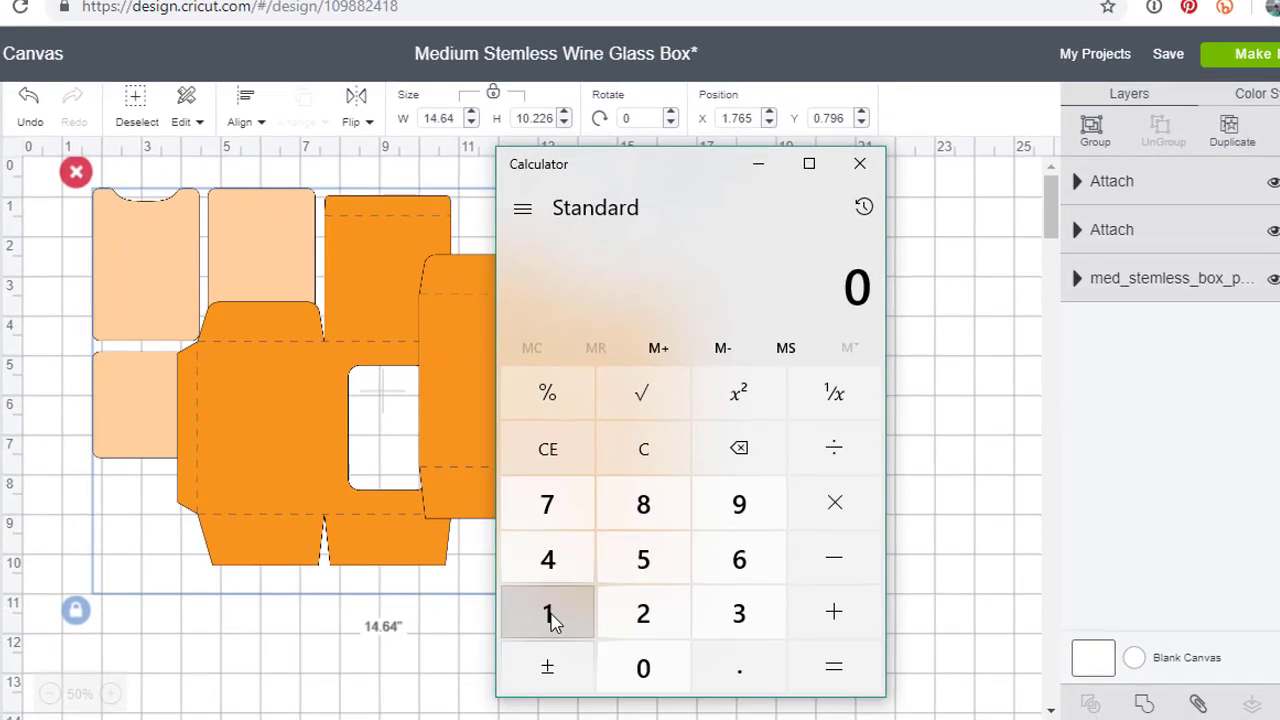
- Calculate 14.64 + 113% to get 16.5432, then move the Calculator off the design
left_click(481, 702)
left_click(547, 559)
left_click(739, 667)
left_click(739, 559)
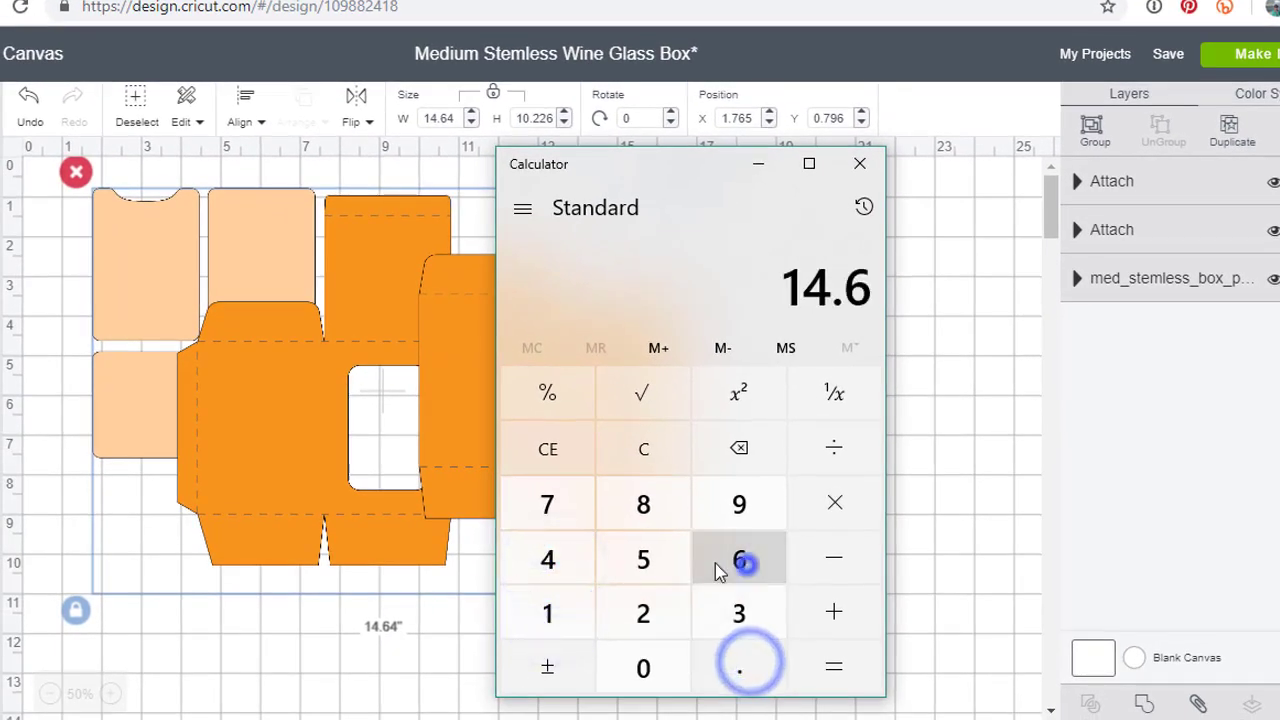
left_click(533, 568)
left_click(834, 612)
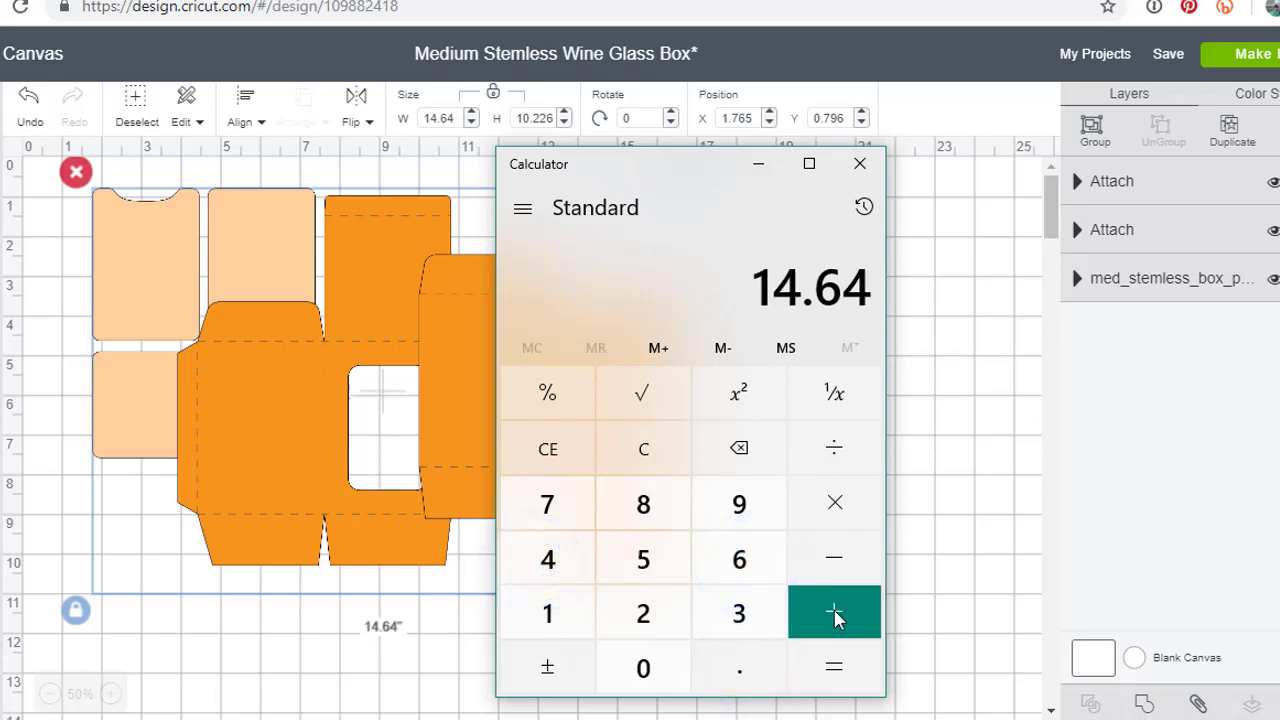
left_click(552, 628)
left_click(550, 622)
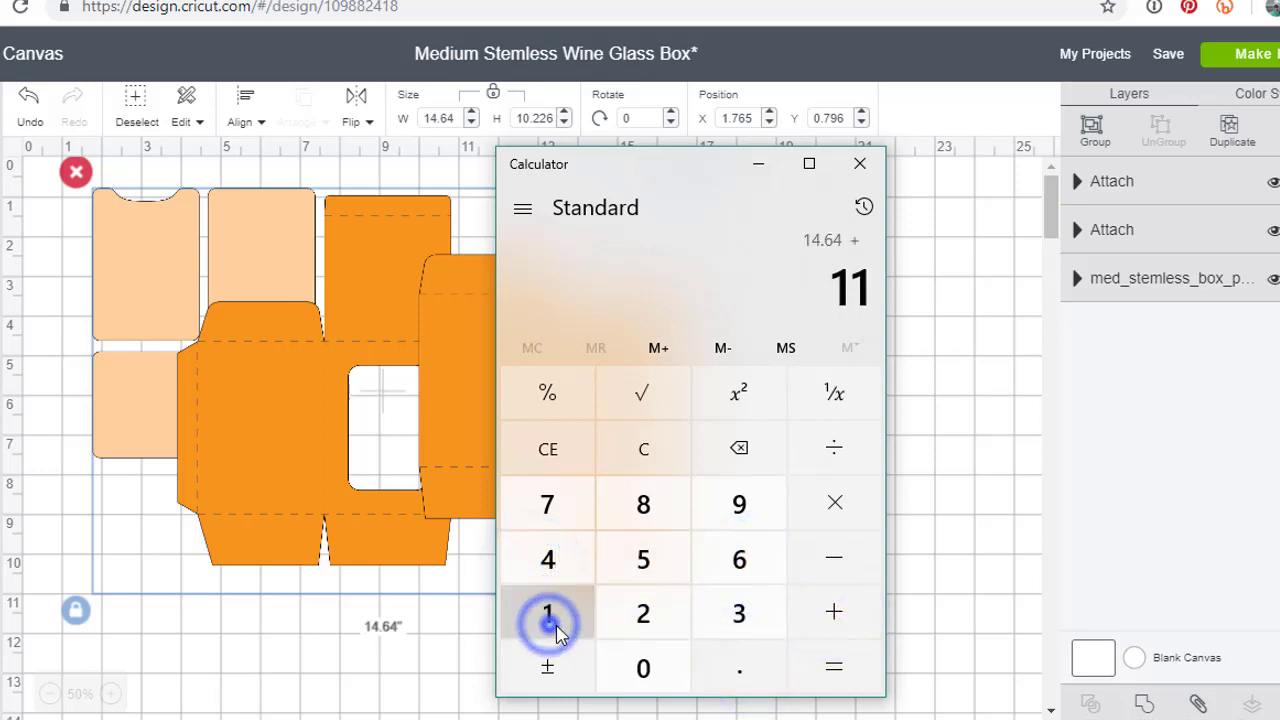
left_click(733, 620)
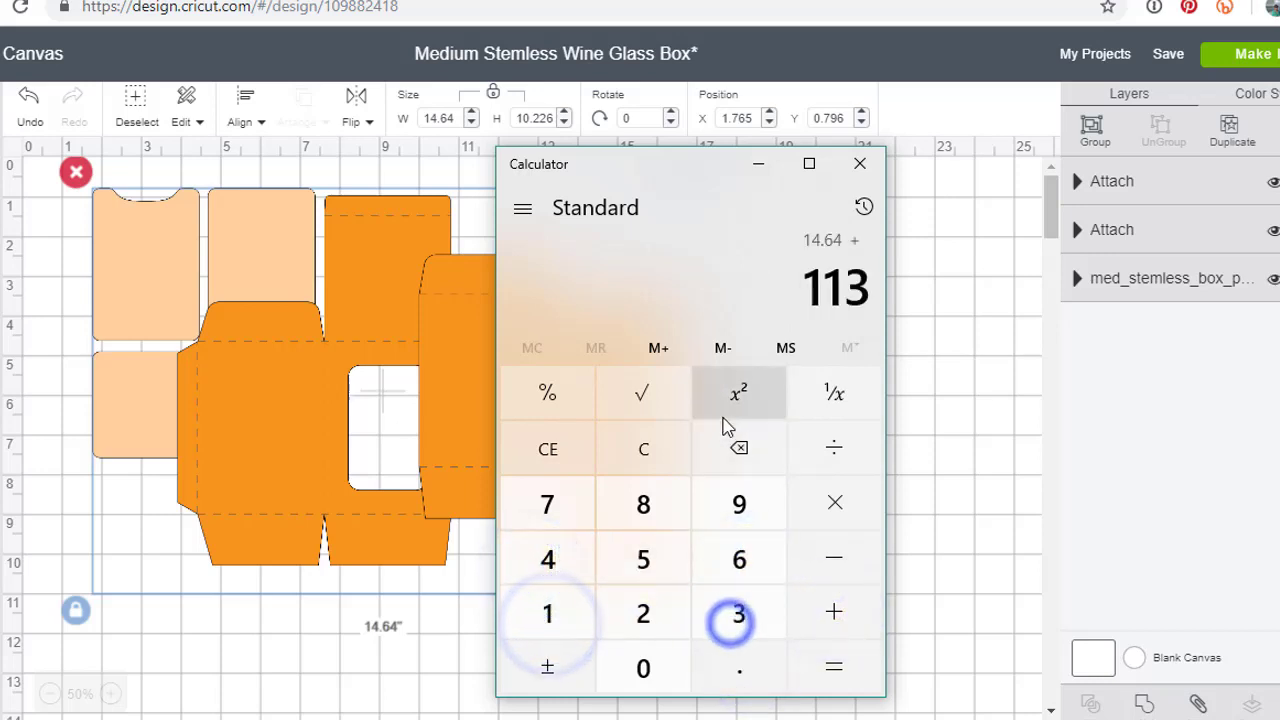
left_click(530, 408)
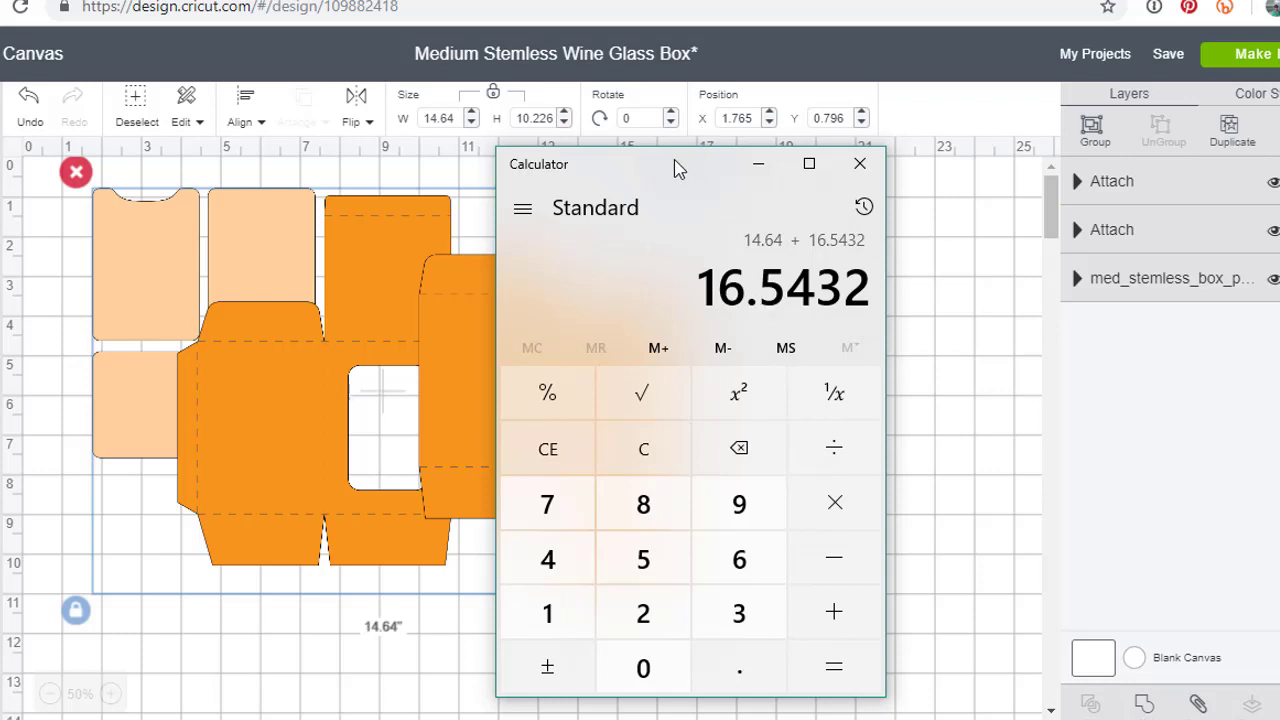
left_click_drag(674, 160, 901, 178)
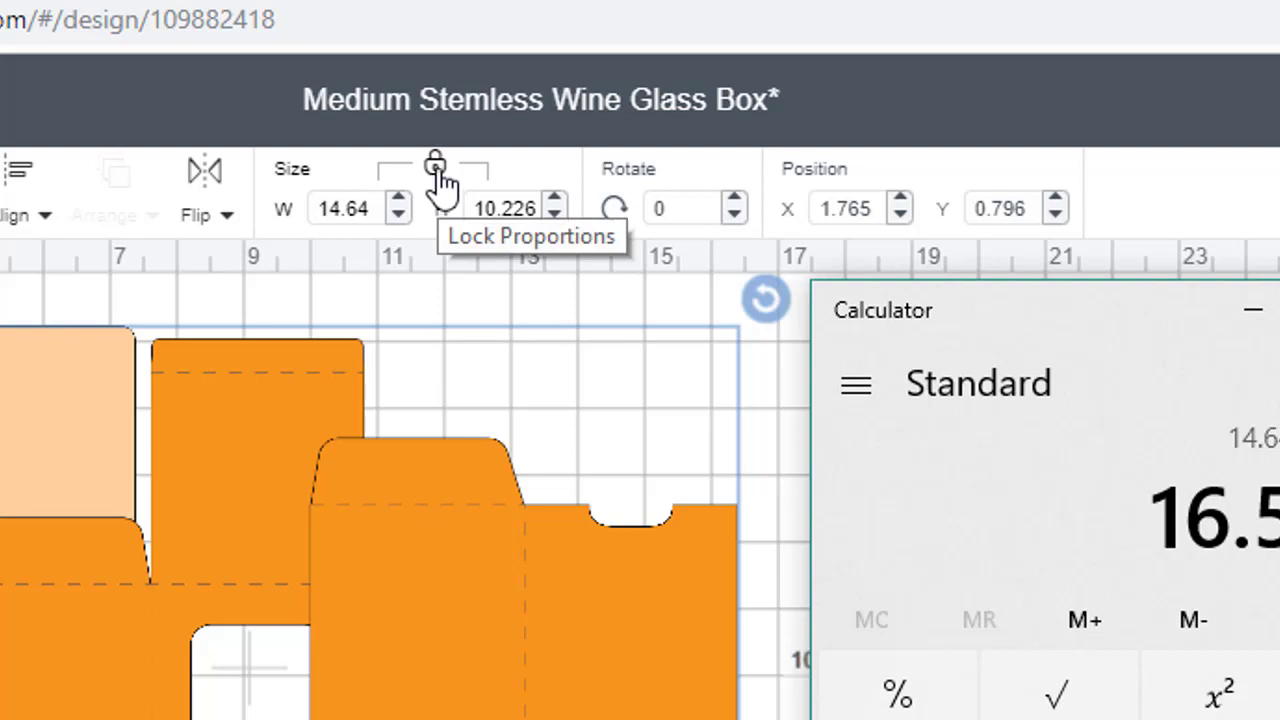
- With proportions locked, set the design width to 16.54 inches, making it 11.553 tall
left_click(438, 172)
left_click(438, 172)
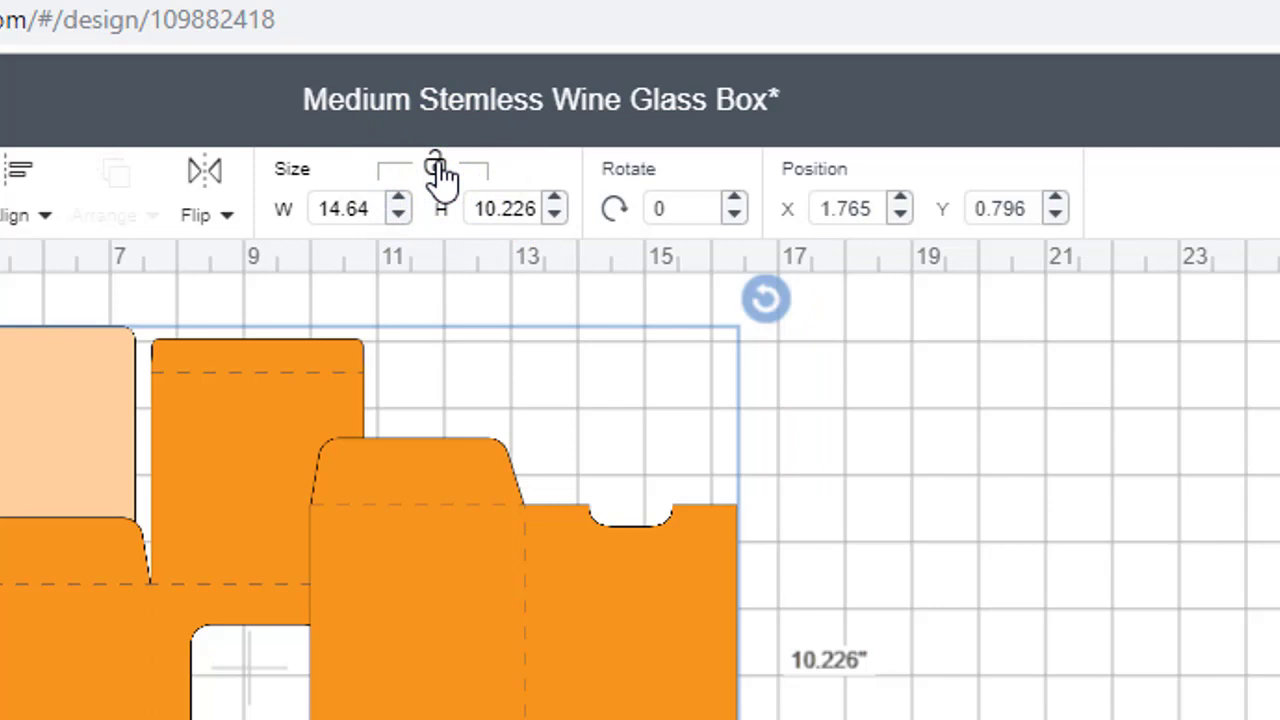
left_click(436, 165)
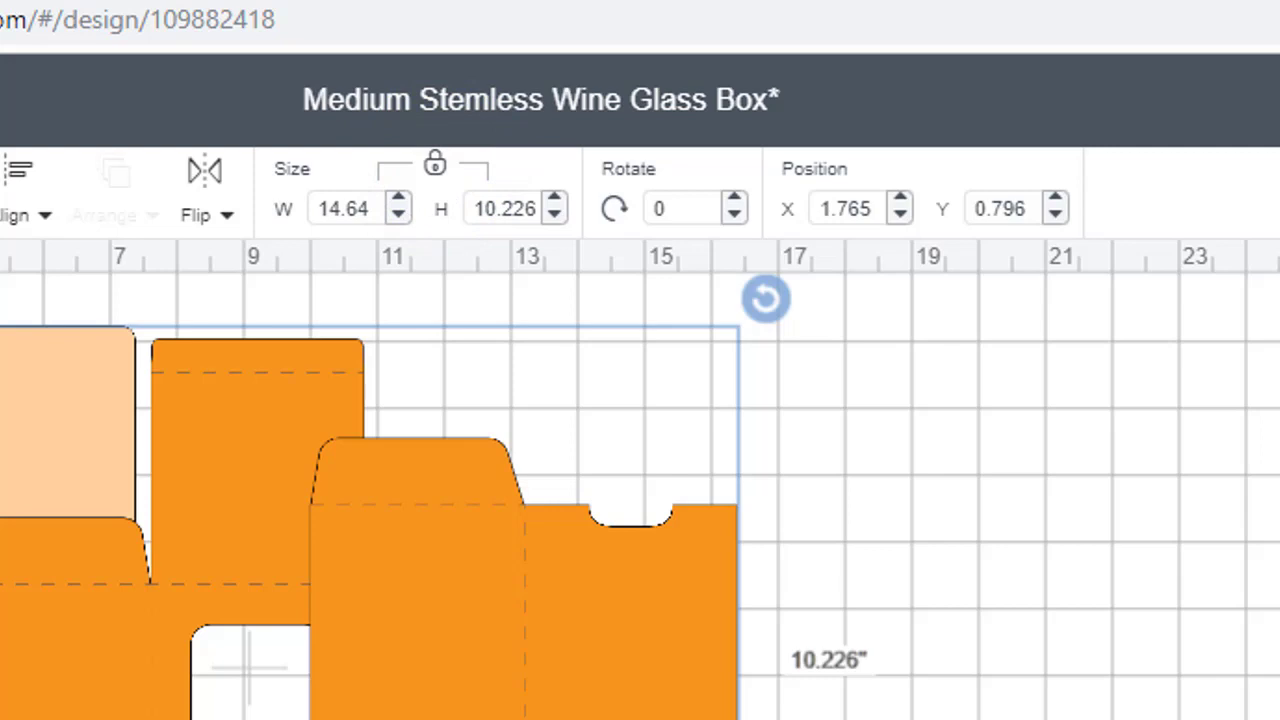
key("alt+Tab")
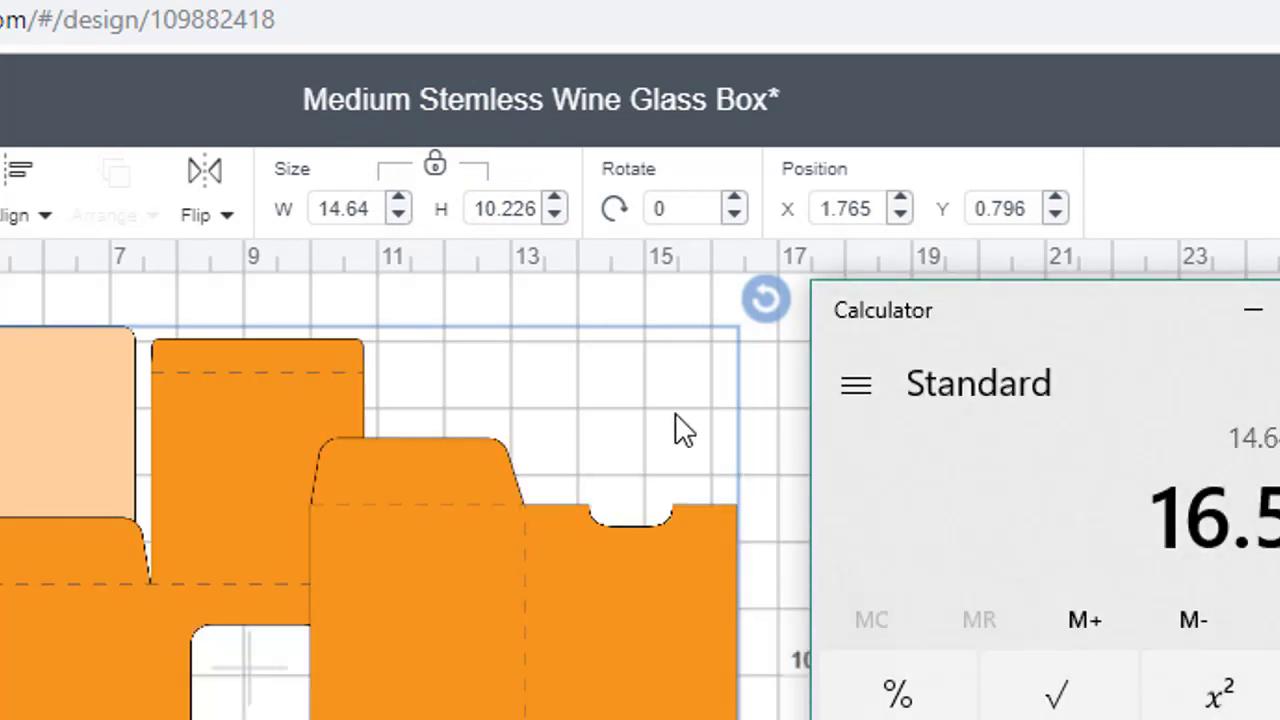
left_click(345, 207)
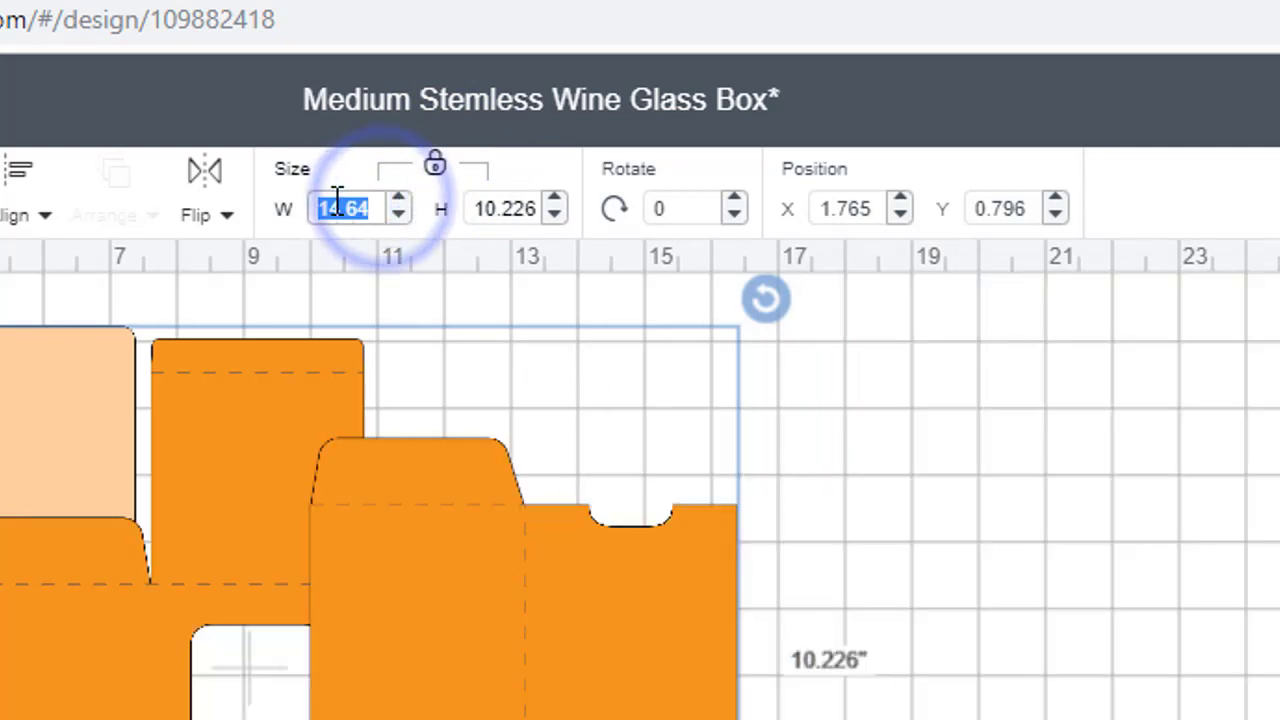
type("16")
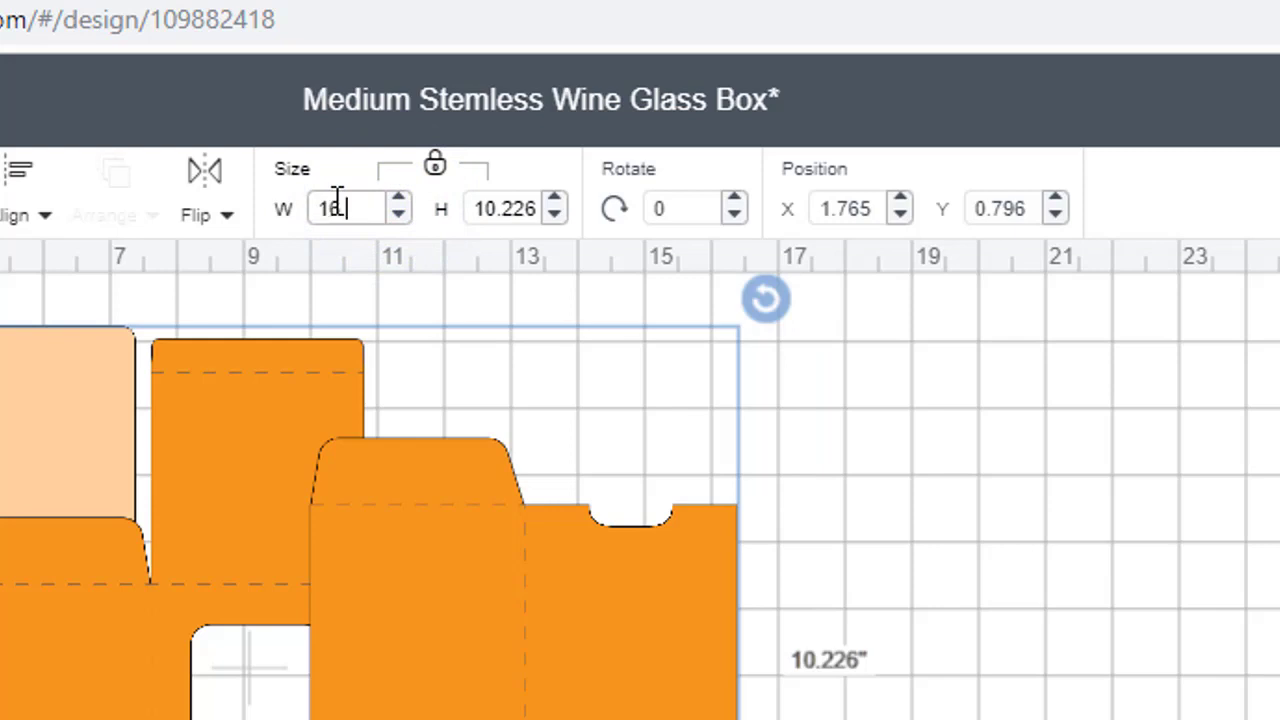
type(".54")
key("Tab")
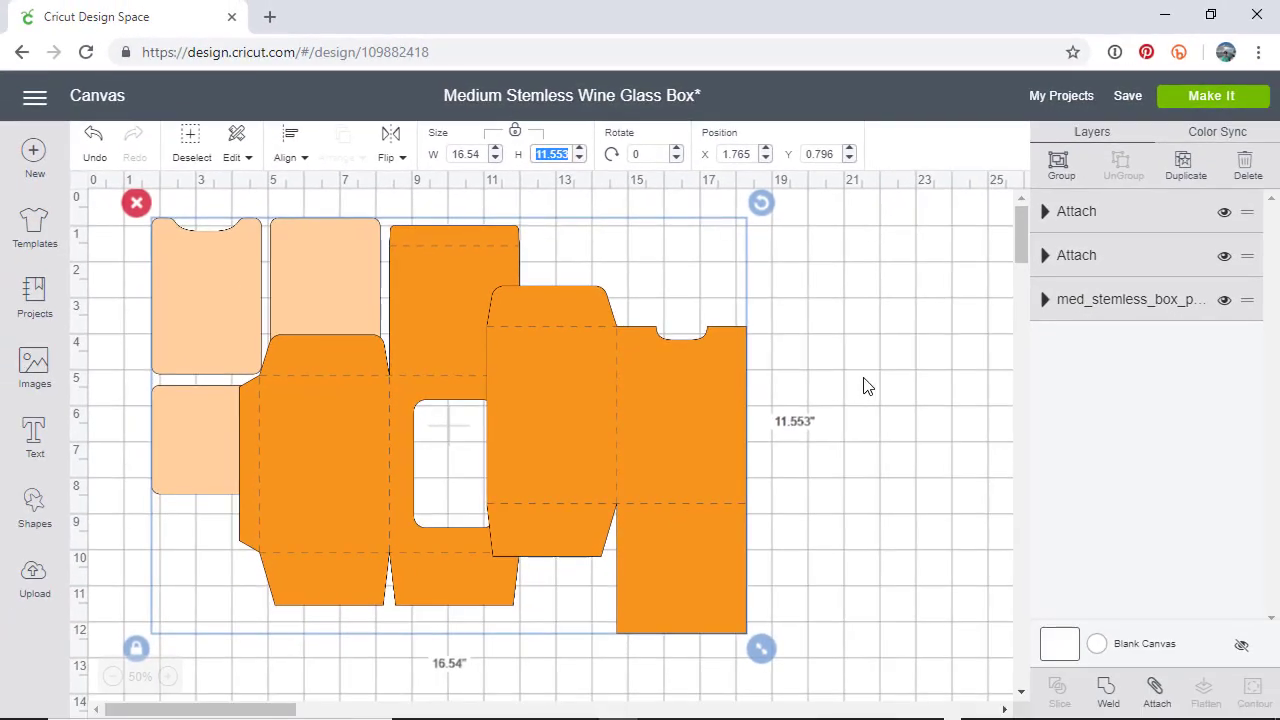
- Move the peach insert group to the front and drag it to the right side
left_click(824, 386)
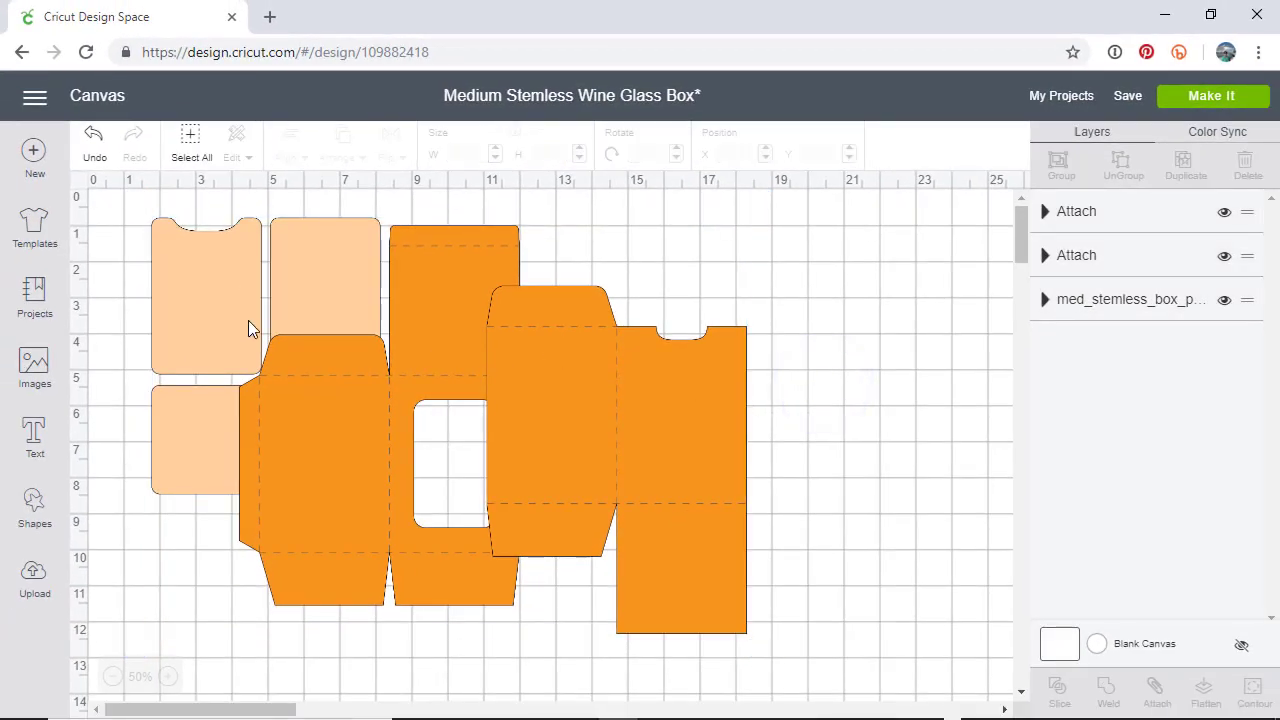
left_click(826, 294)
left_click(301, 281)
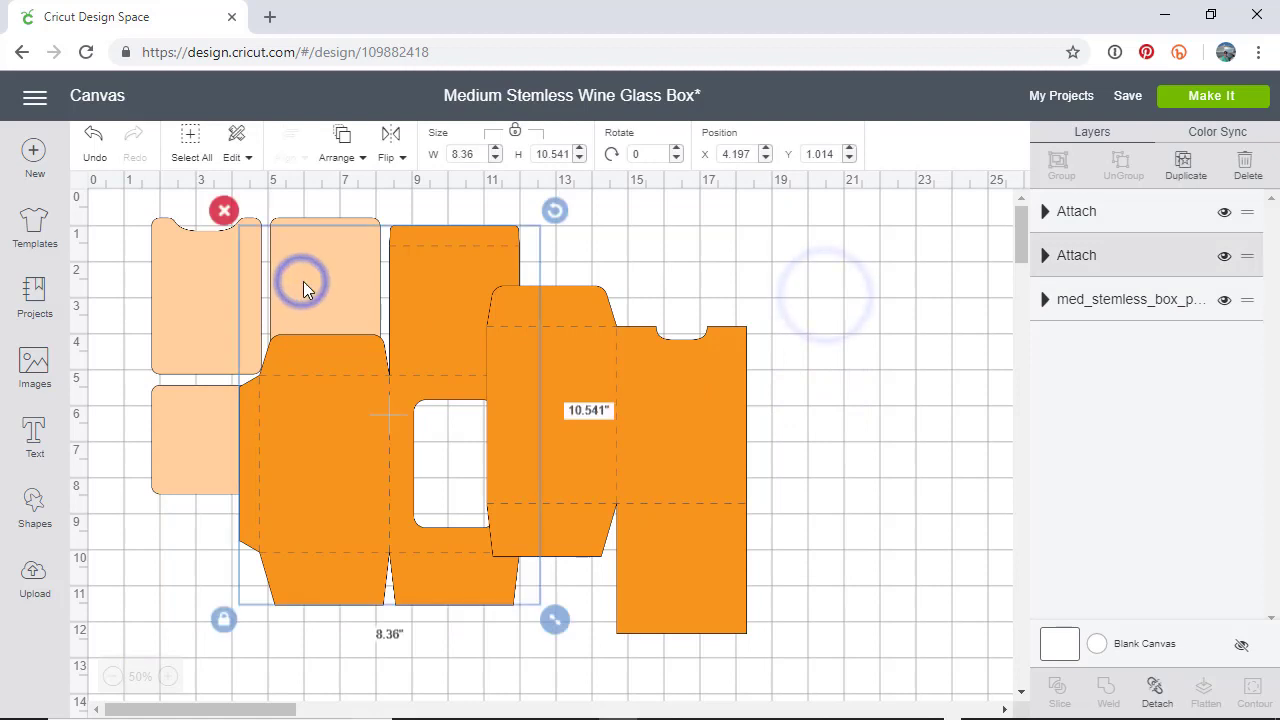
left_click(201, 300)
right_click(201, 300)
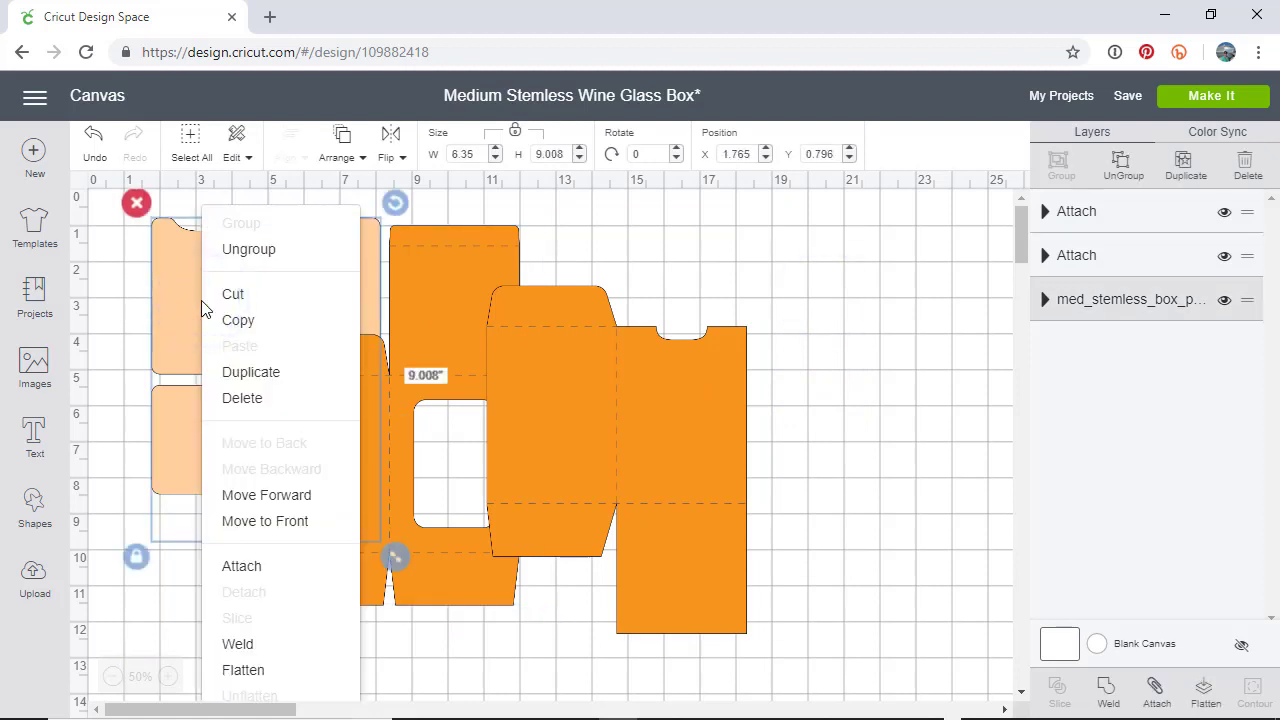
left_click(236, 521)
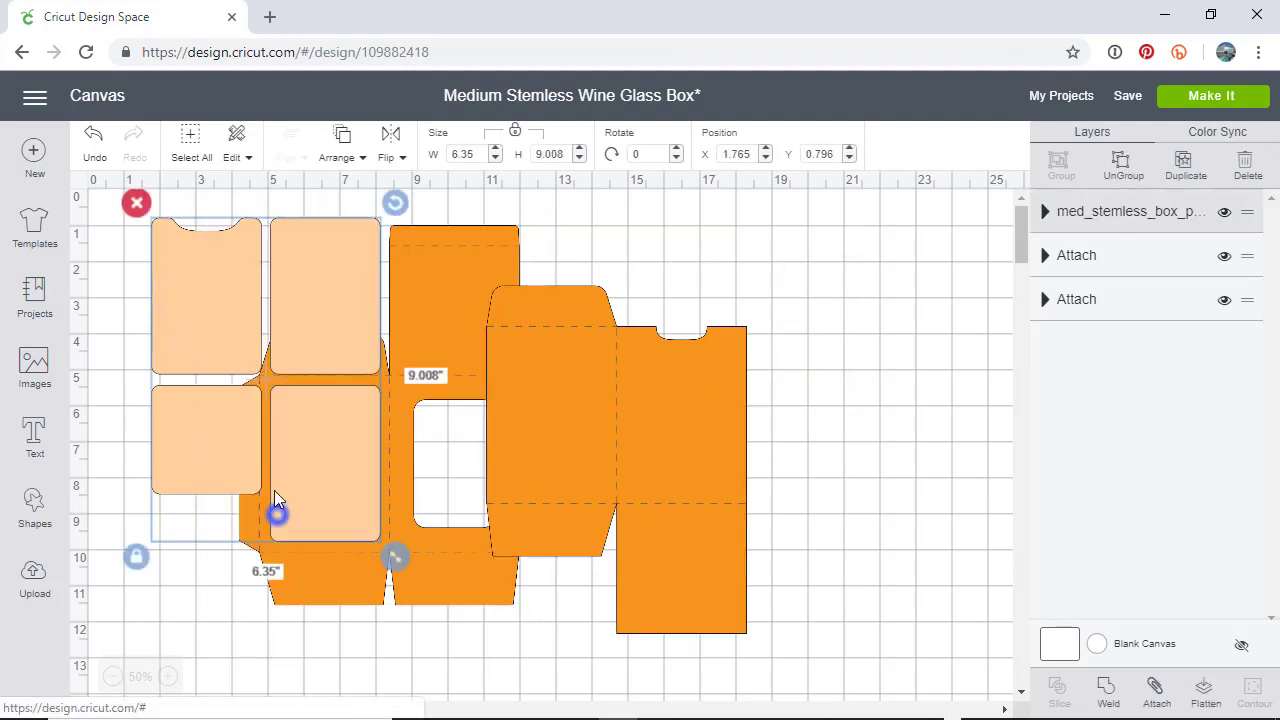
left_click_drag(210, 281, 813, 309)
- Shift the orange pieces left and bring the peach pieces closer, at X 16.098, Y 2.185
left_click(554, 390)
left_click(446, 318)
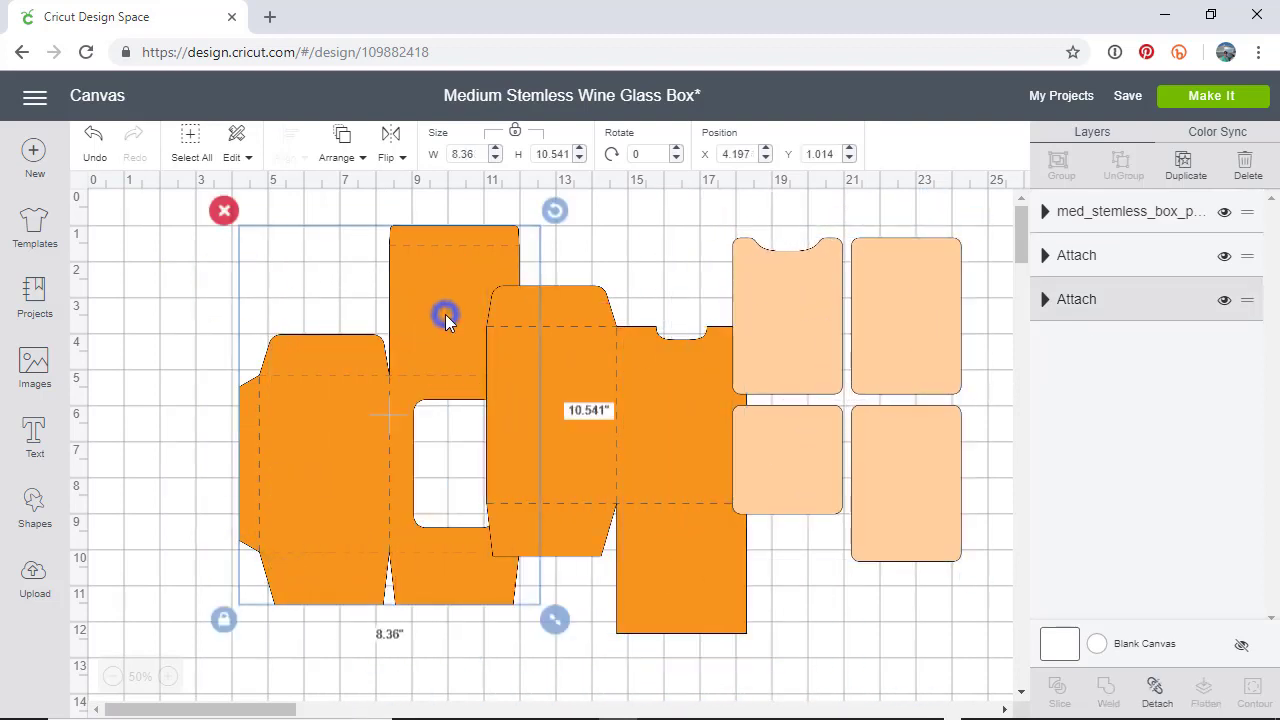
left_click_drag(446, 318, 369, 303)
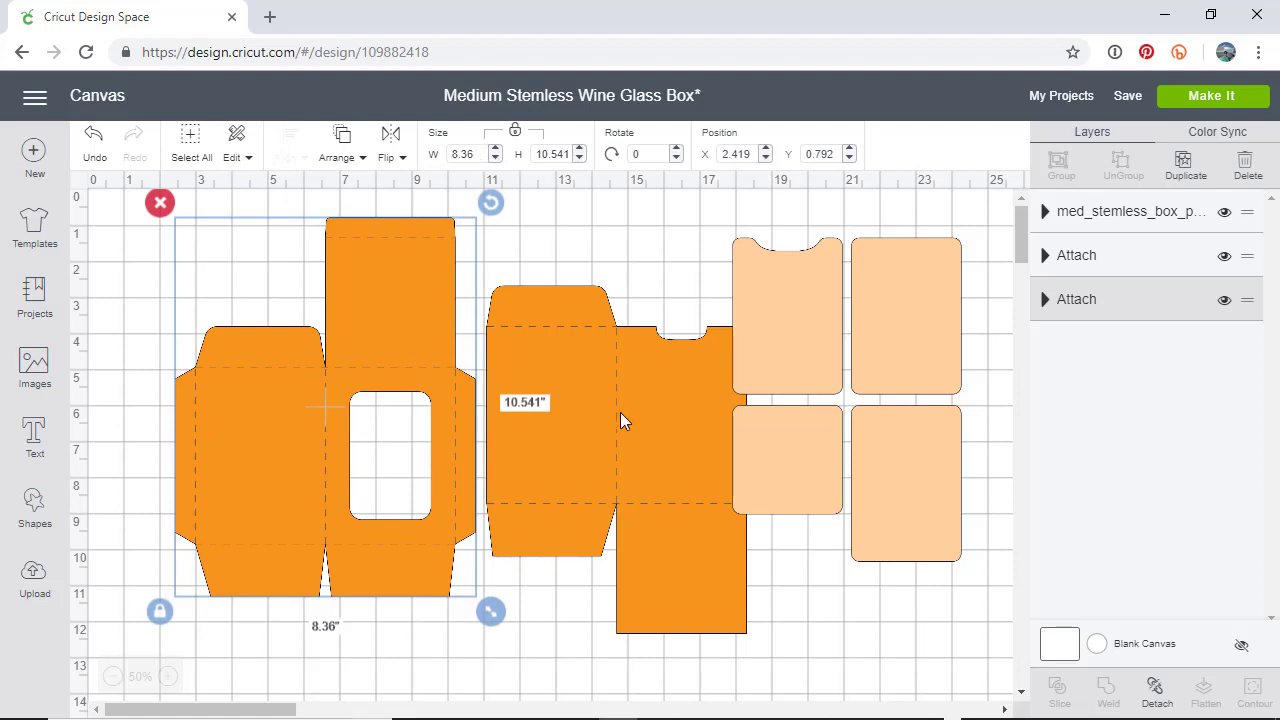
left_click_drag(618, 413, 574, 416)
left_click_drag(790, 338, 726, 369)
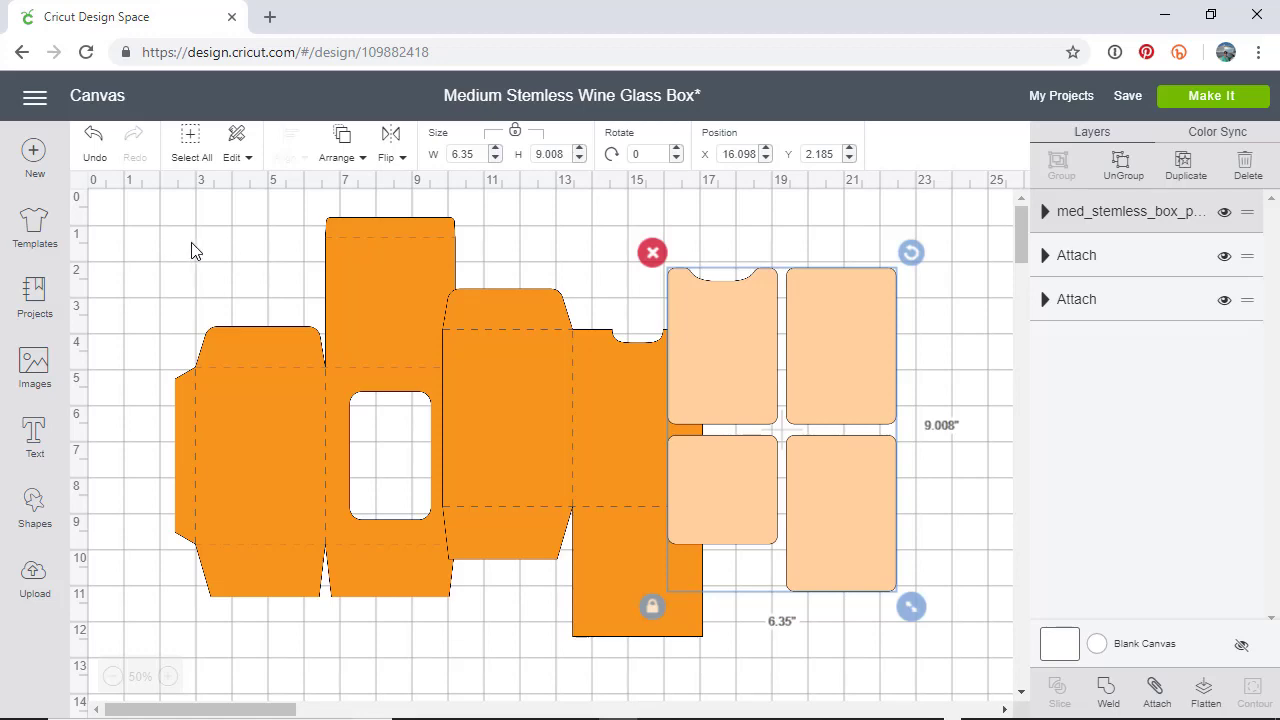
- Select the whole layout and change its width from 20.029 to 10 inches proportionally
left_click(139, 210)
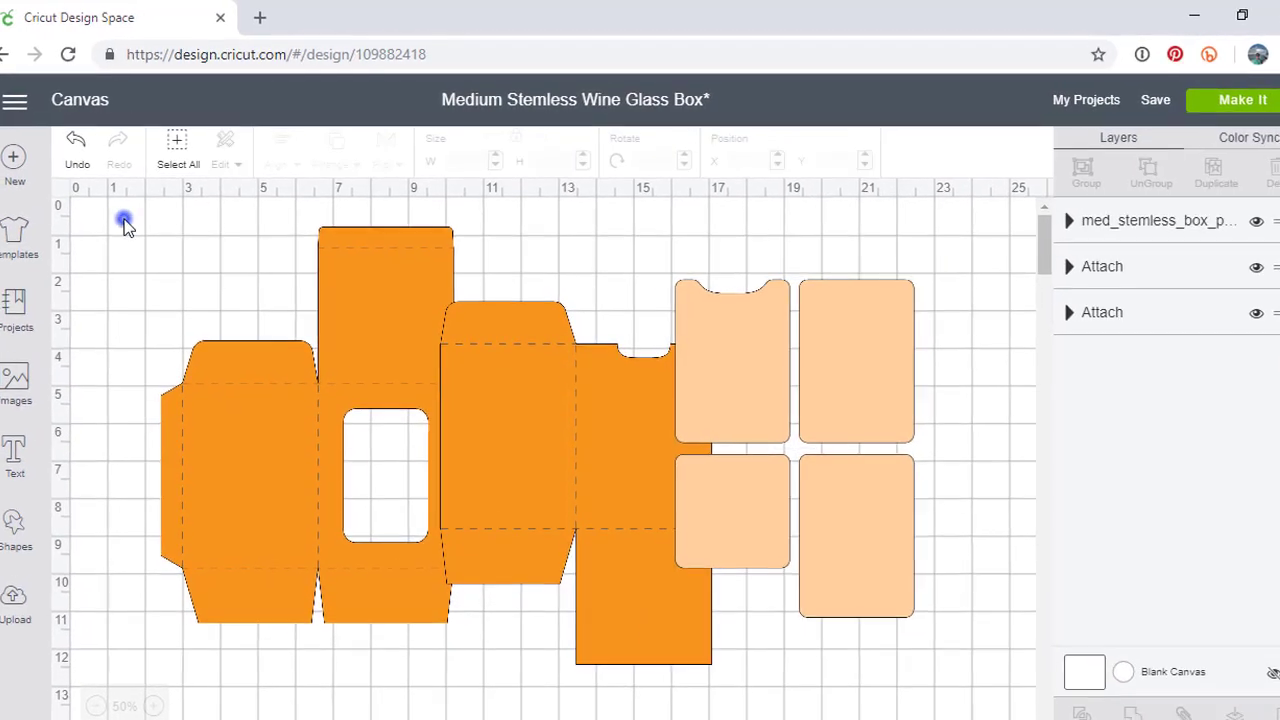
left_click_drag(124, 222, 952, 680)
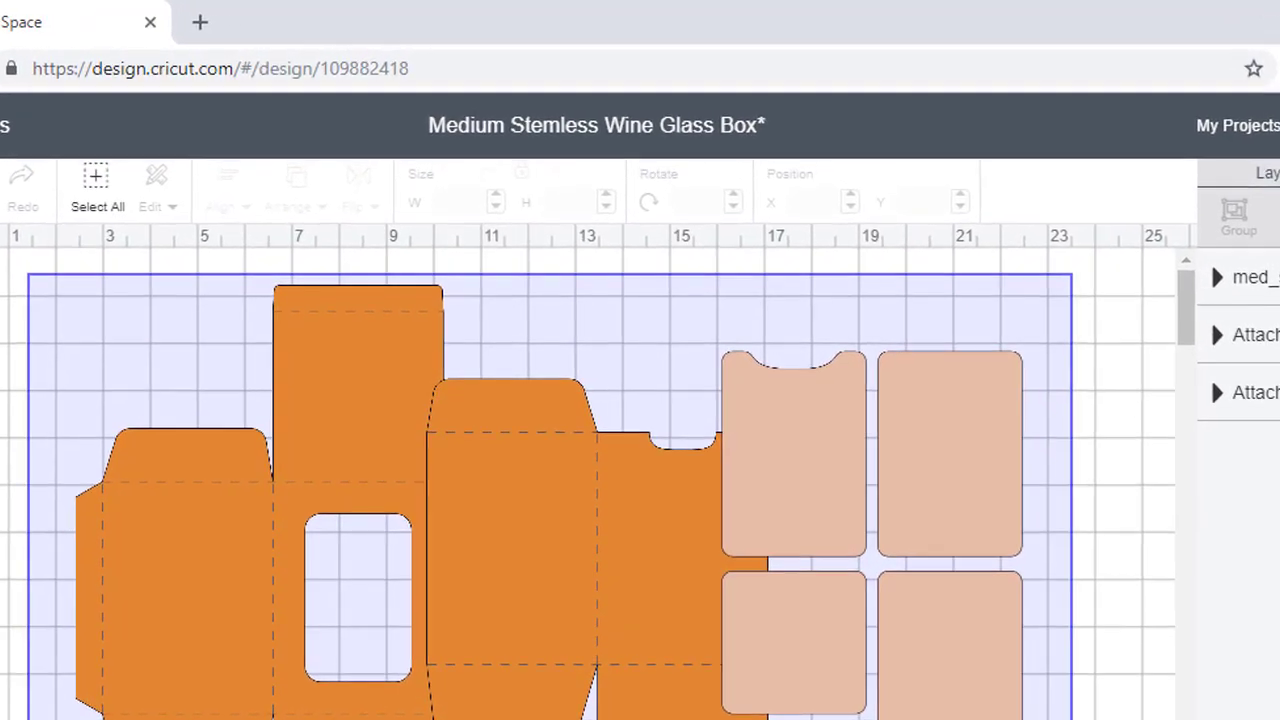
left_click_drag(1072, 715, 1075, 718)
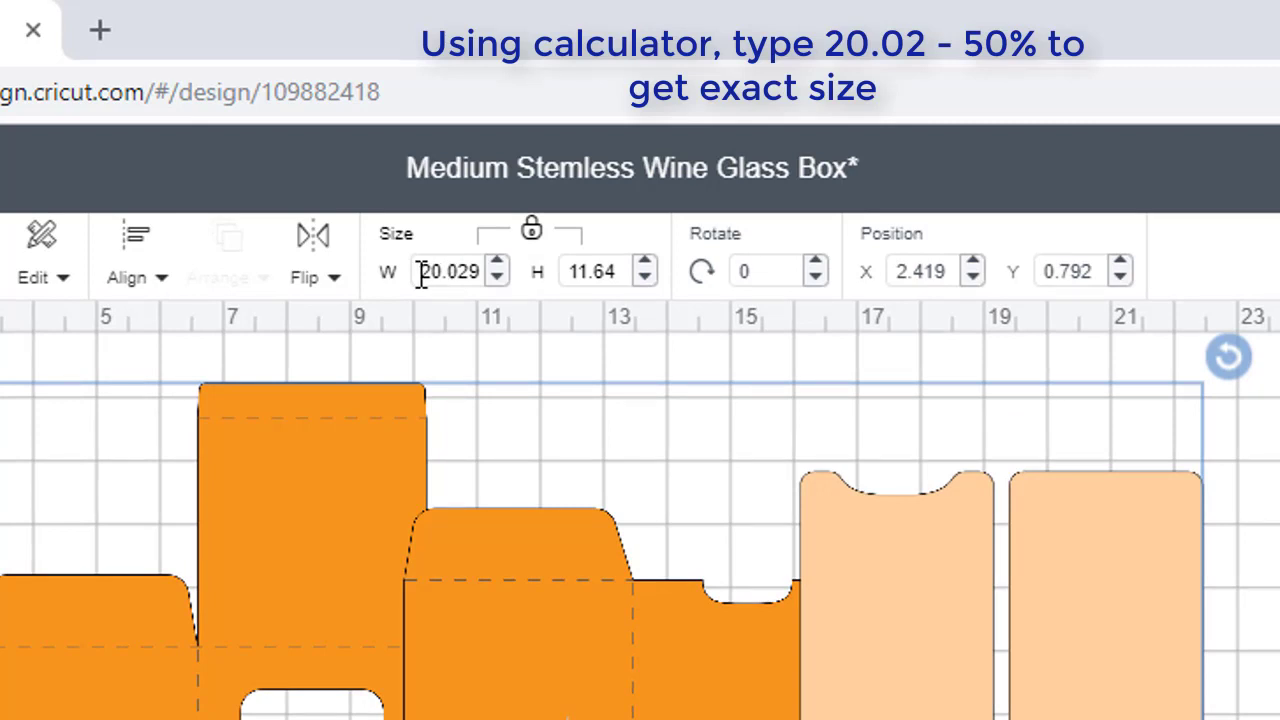
left_click(422, 272)
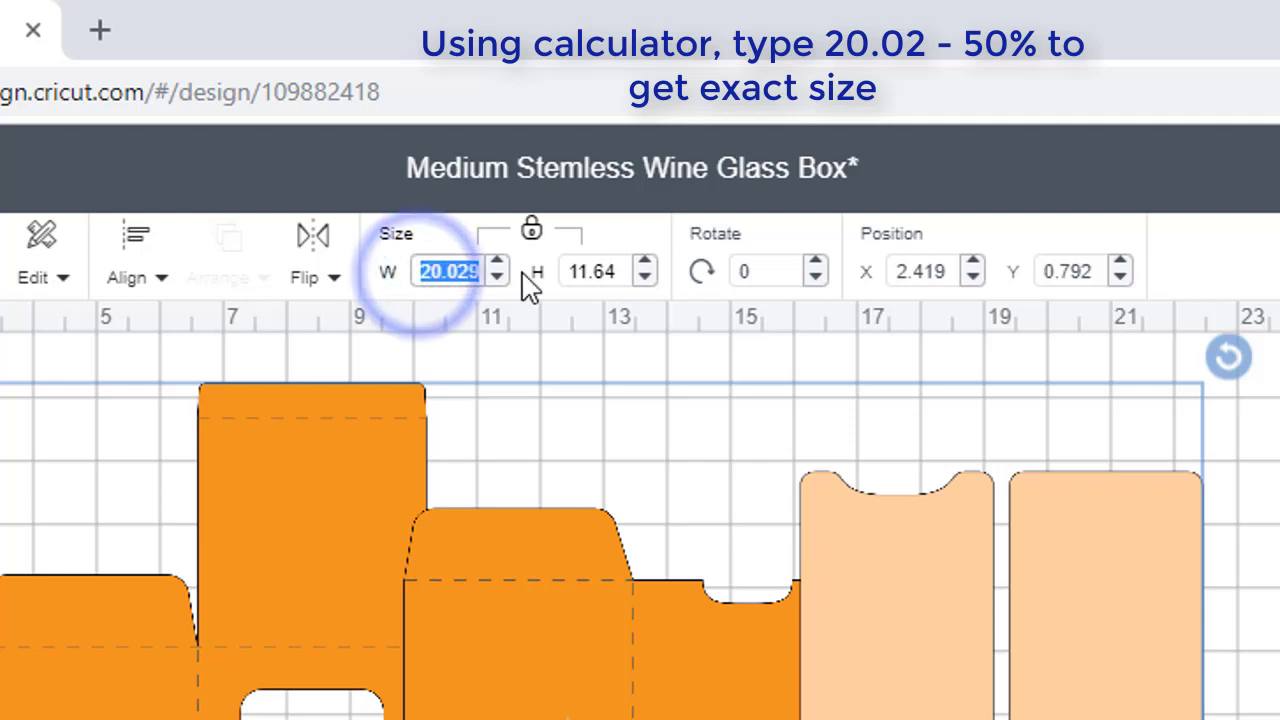
type("10")
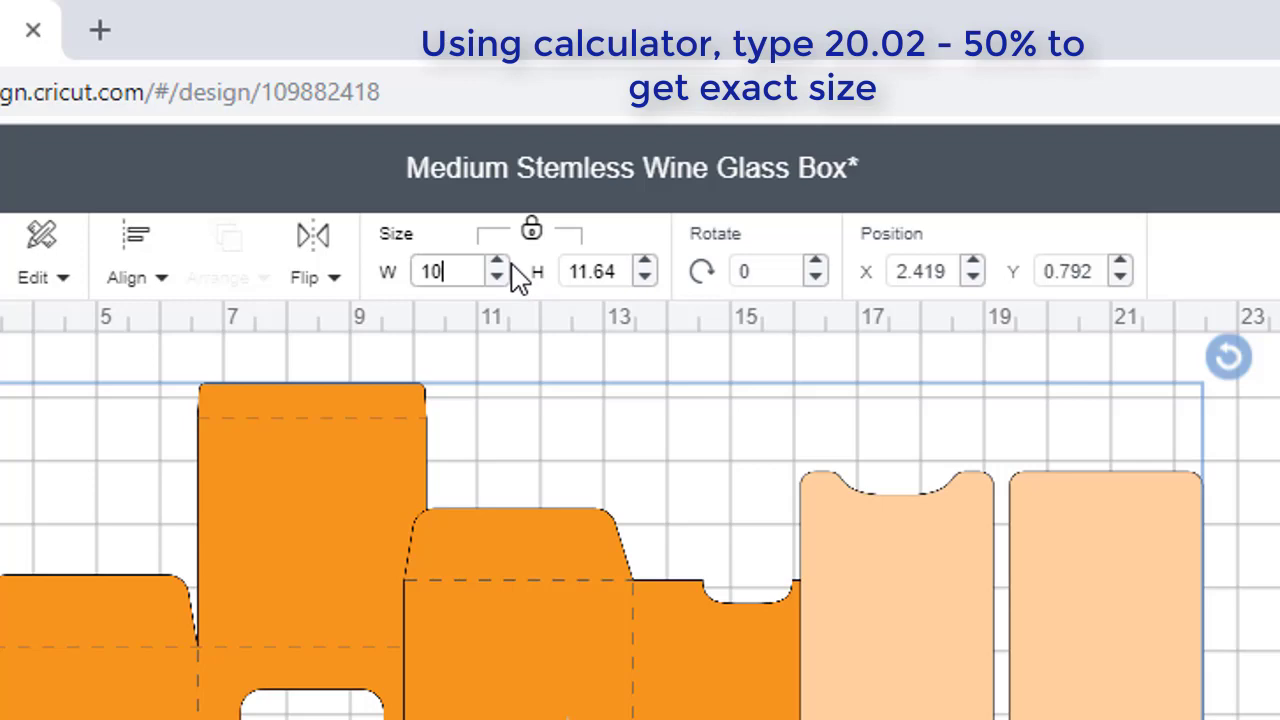
key("Tab")
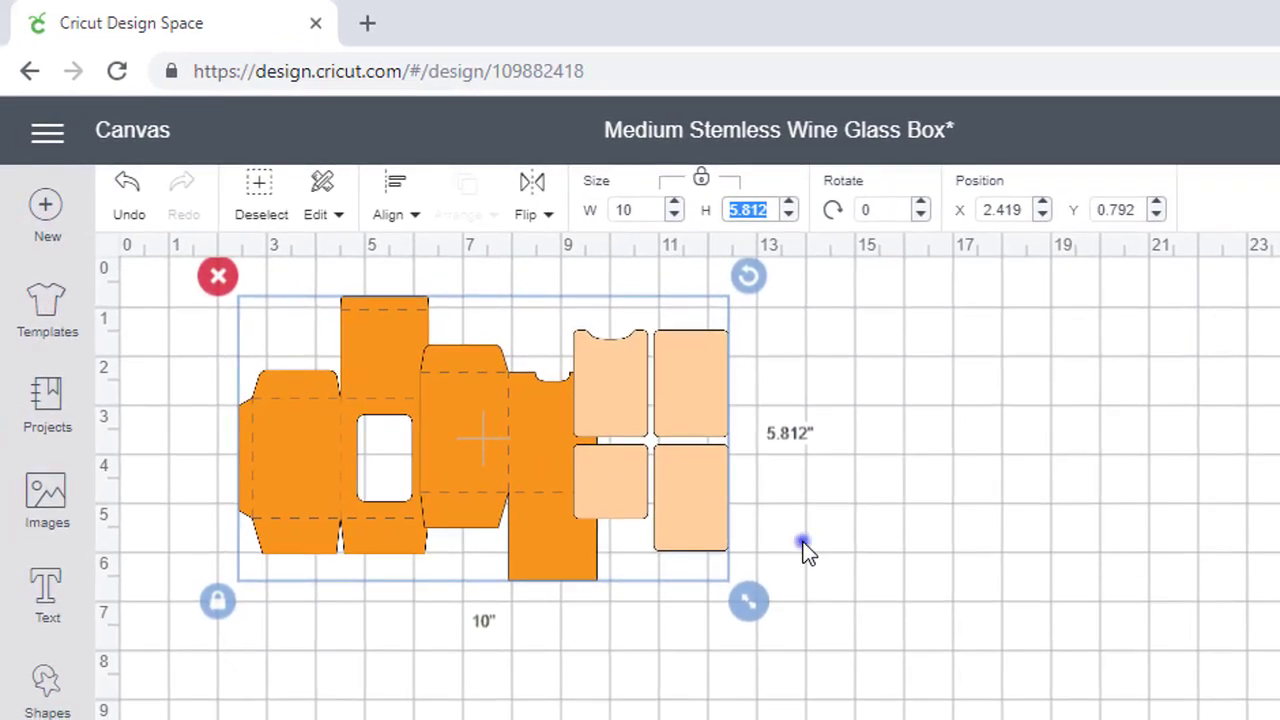
- Move the peach inserts down-right and place the orange piece at X 7.047, Y 2.031
left_click(758, 598)
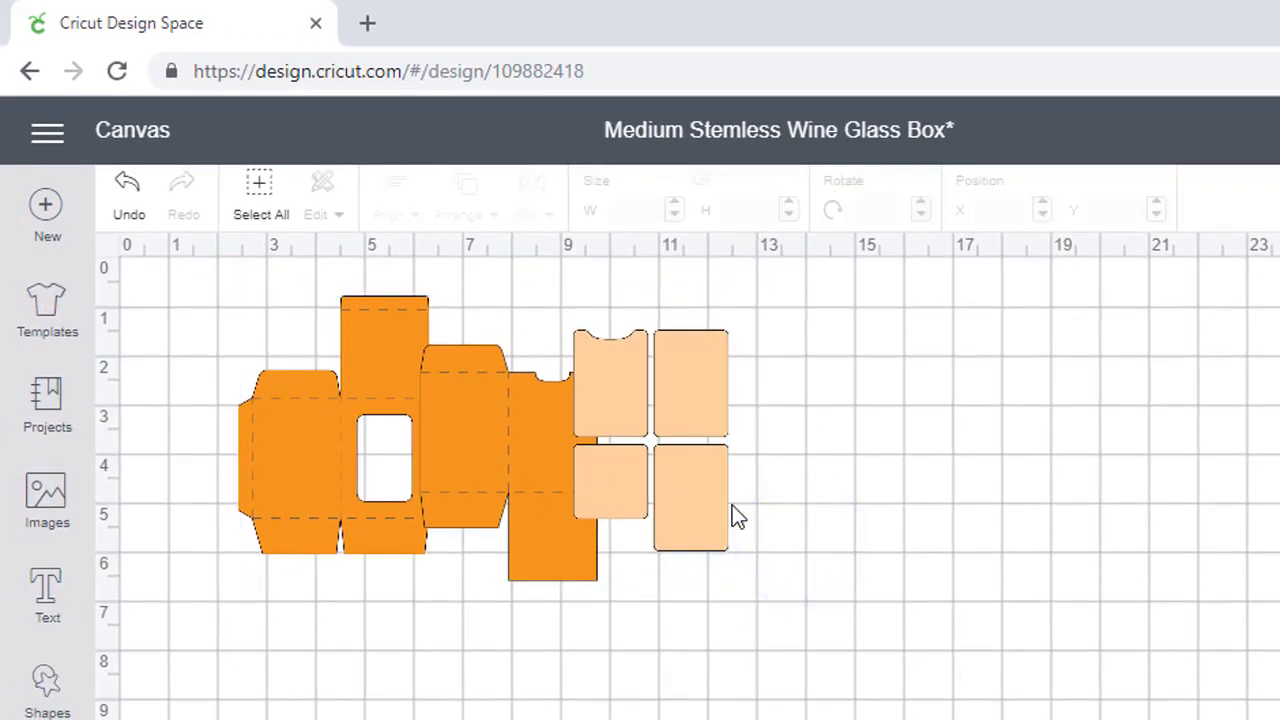
left_click_drag(663, 418, 741, 474)
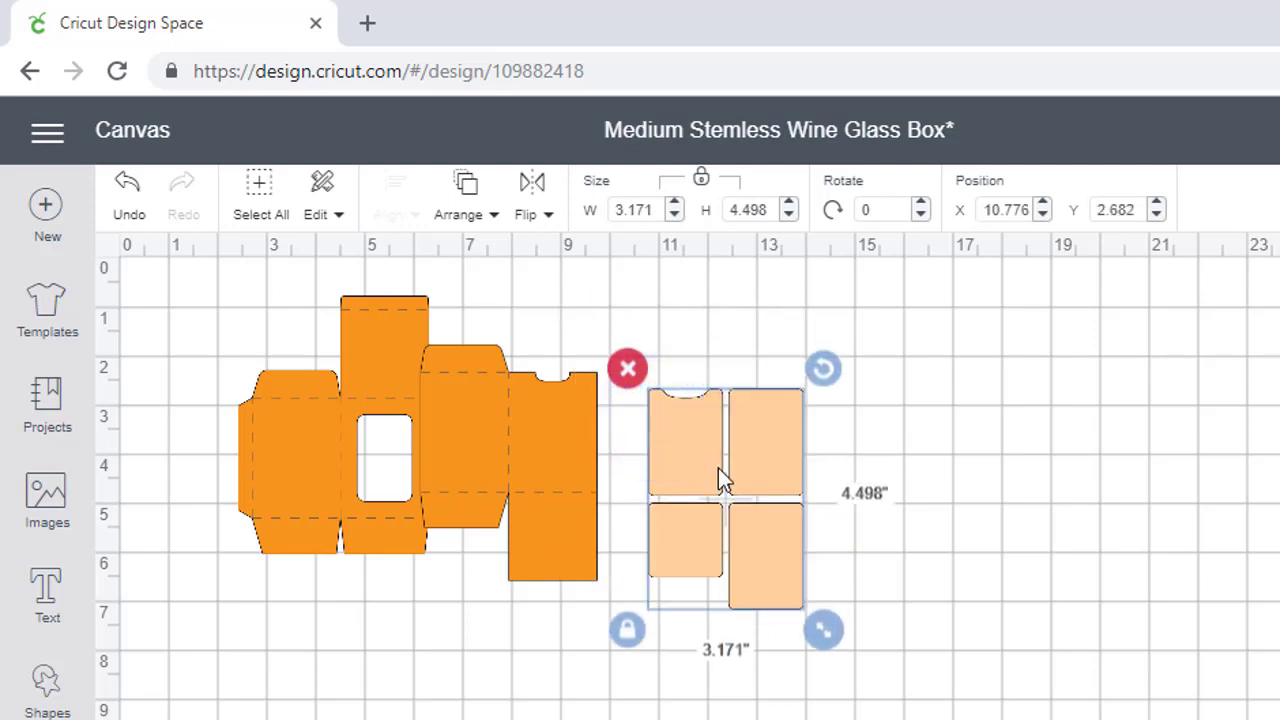
left_click_drag(562, 503, 572, 479)
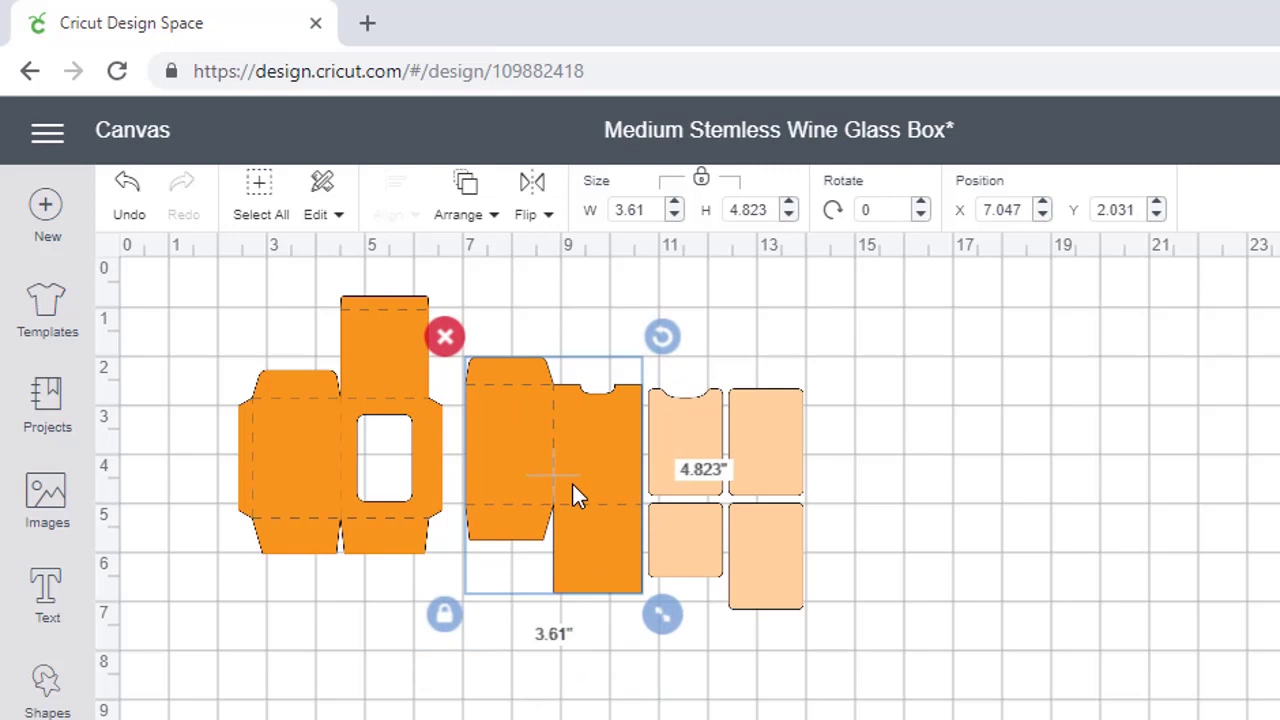